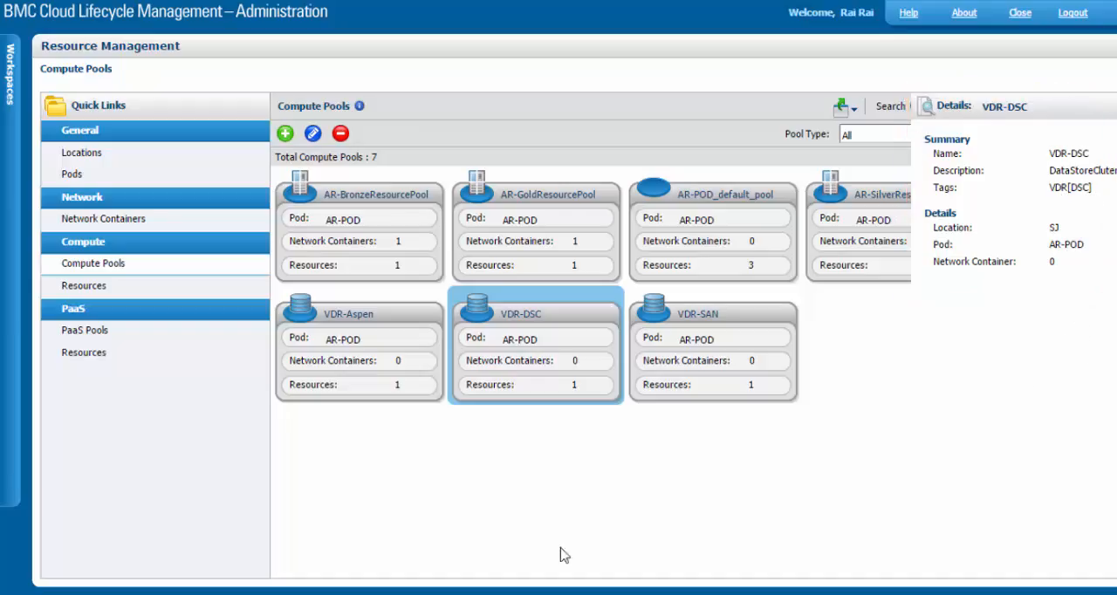
Open the Service Governor workspace and view the policy condition for selecting Virtual Disk Repository Pools
click(14, 229)
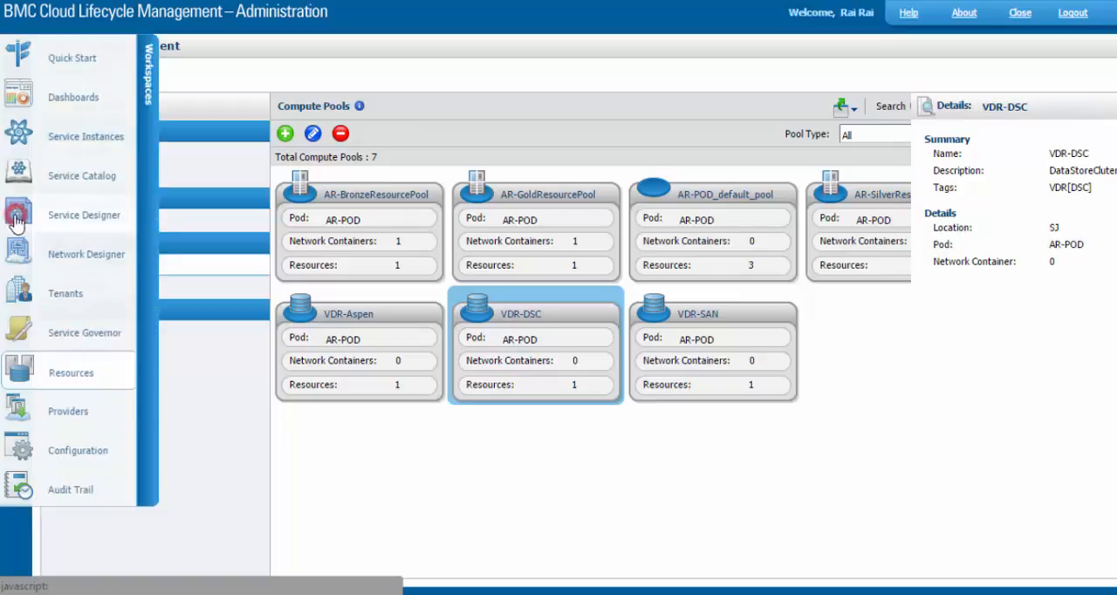
click(70, 331)
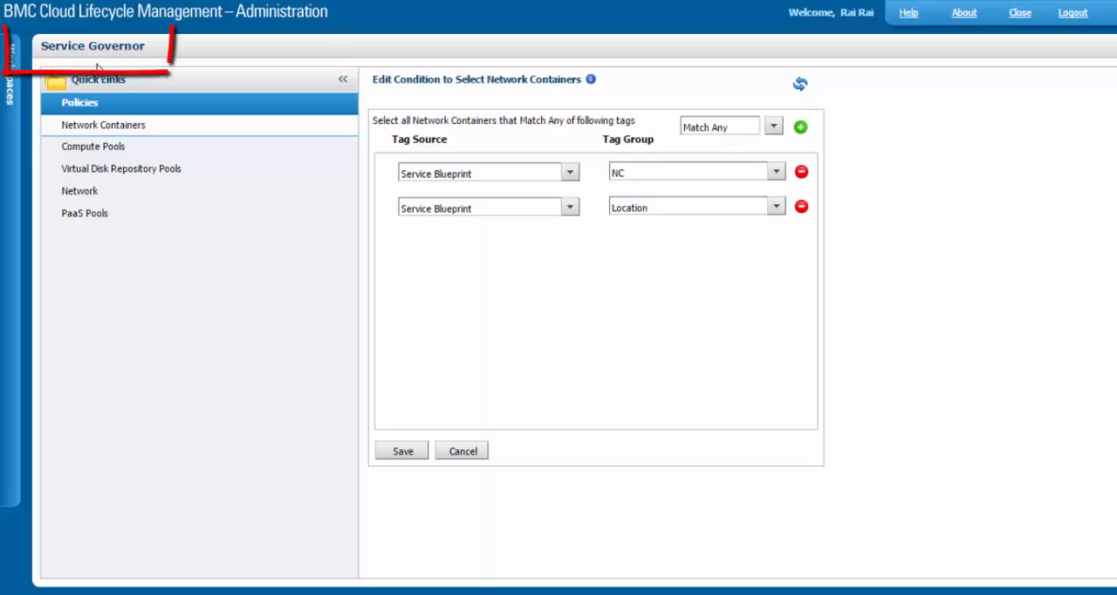
click(108, 175)
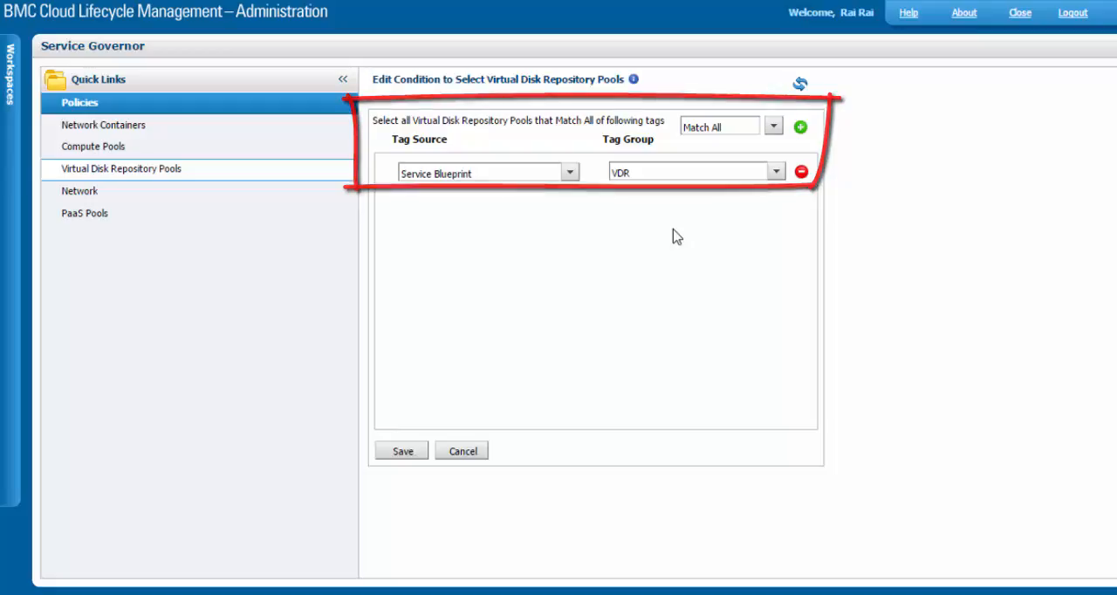
Open the Service Designer workspace and inspect the server's compute resources in the AR-RHEL6.4x64-VDR blueprint
click(12, 207)
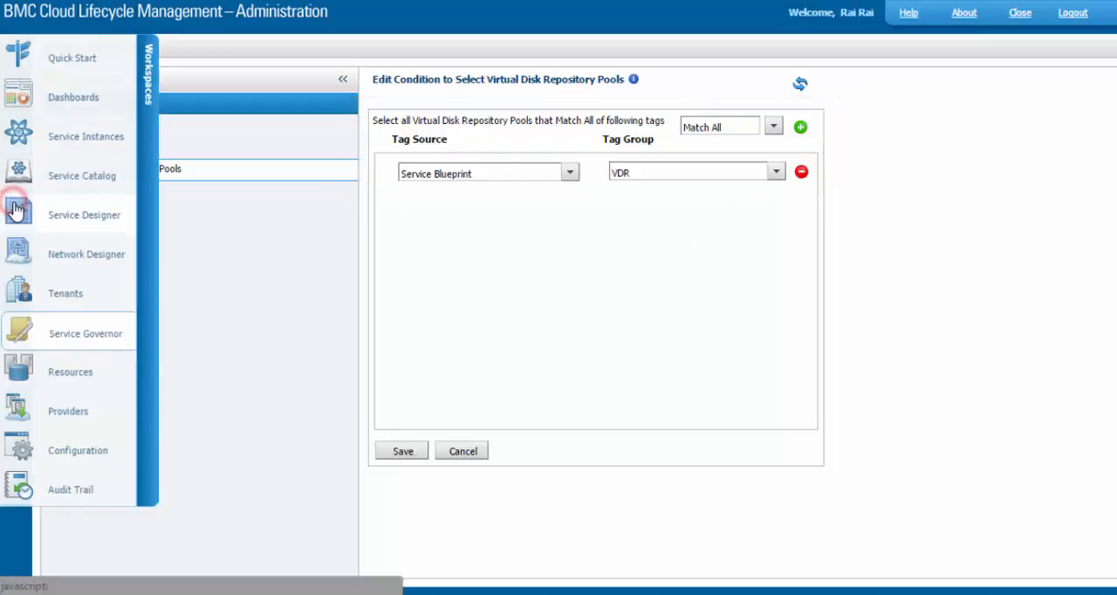
click(79, 219)
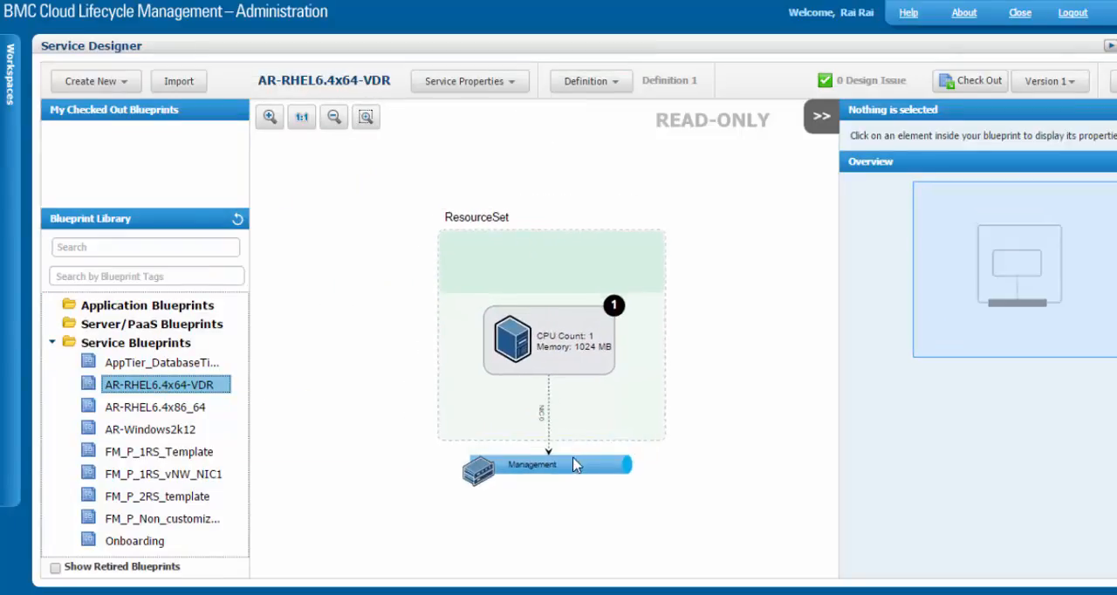
click(595, 261)
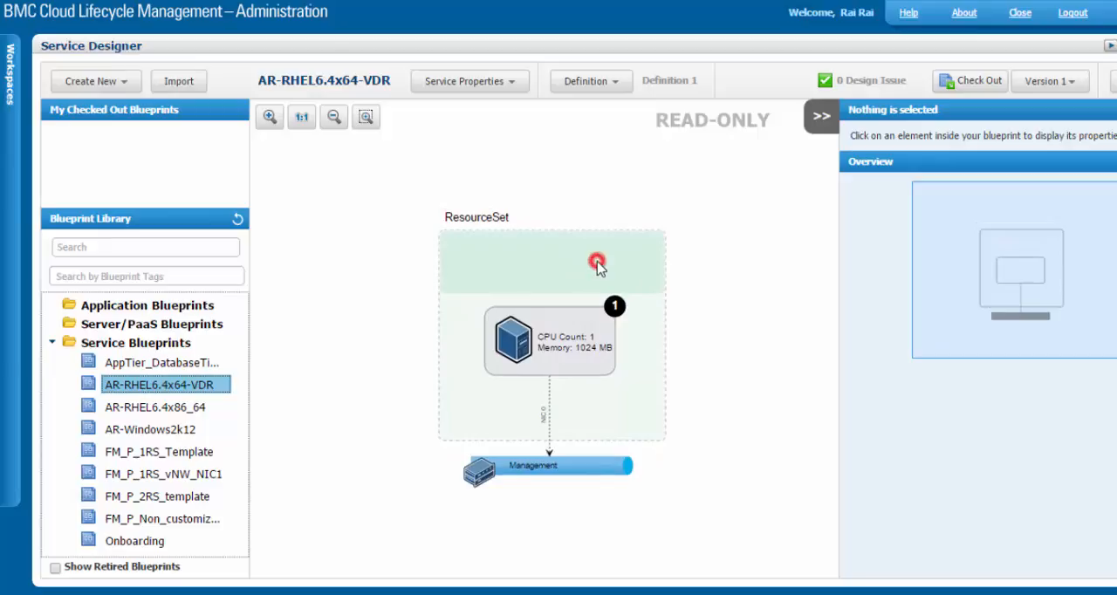
click(569, 338)
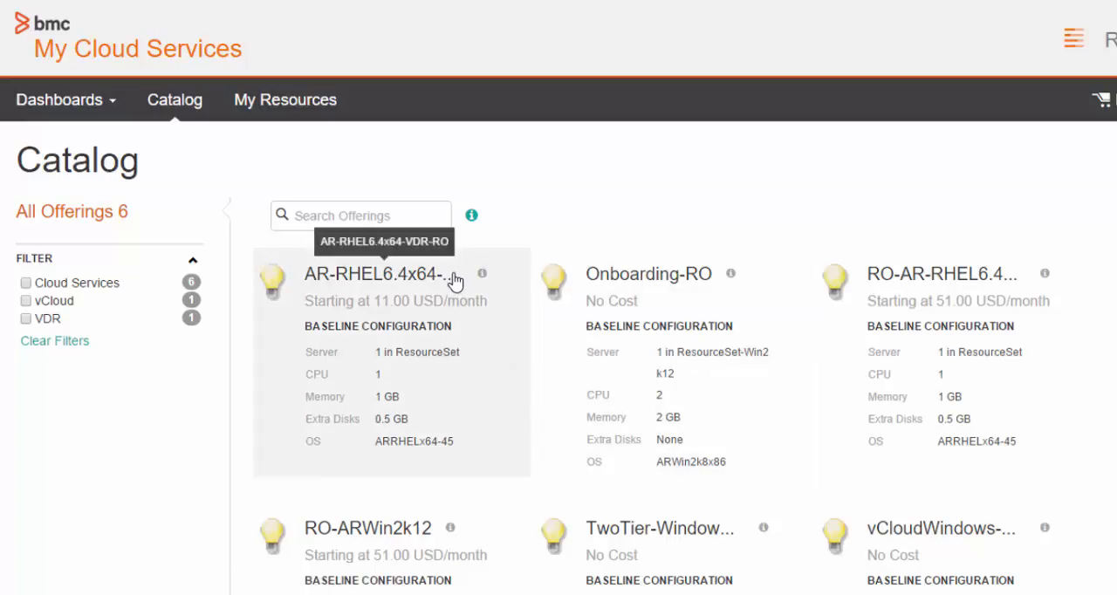
Start a request for the AR-RHEL6.4x64-VDR-RO offering with service name DSC and server hostname prefix Demo
click(398, 277)
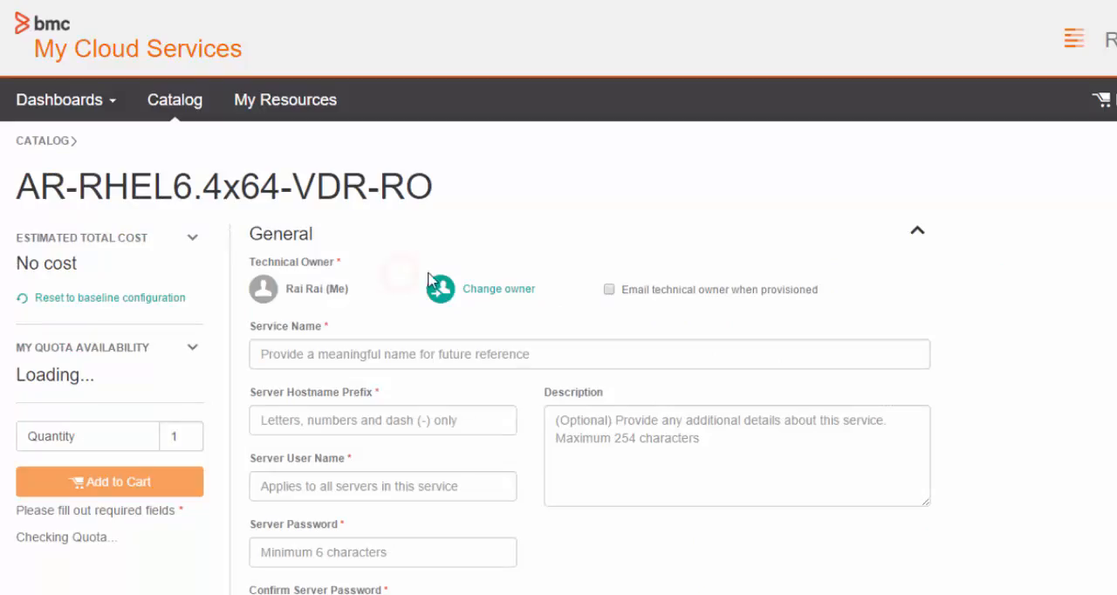
scroll(392, 259, down, 1)
click(399, 267)
text(DSC)
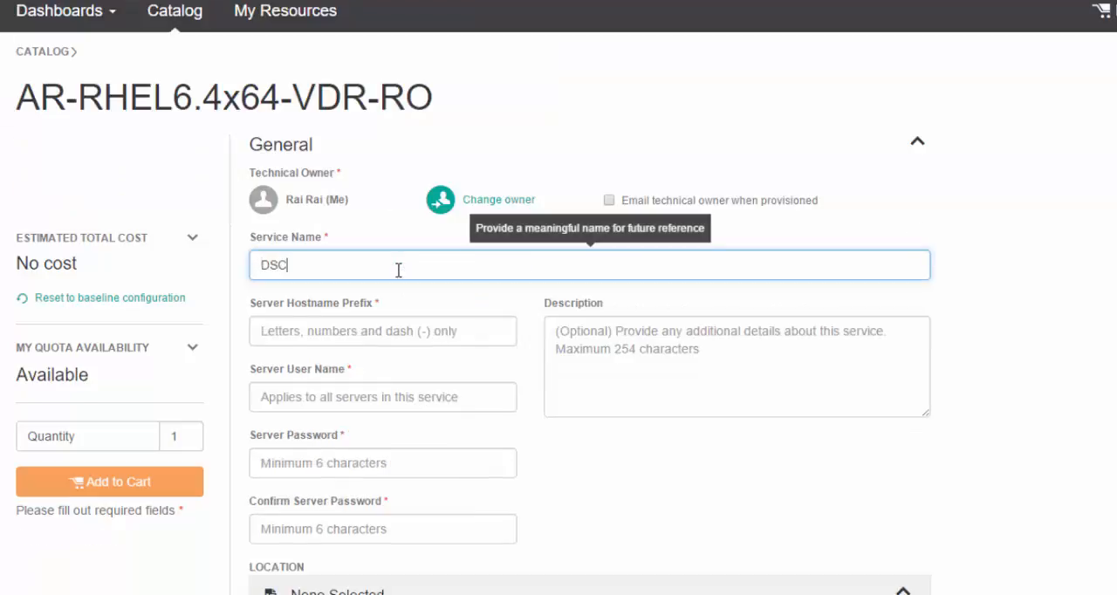
click(372, 326)
text(DE)
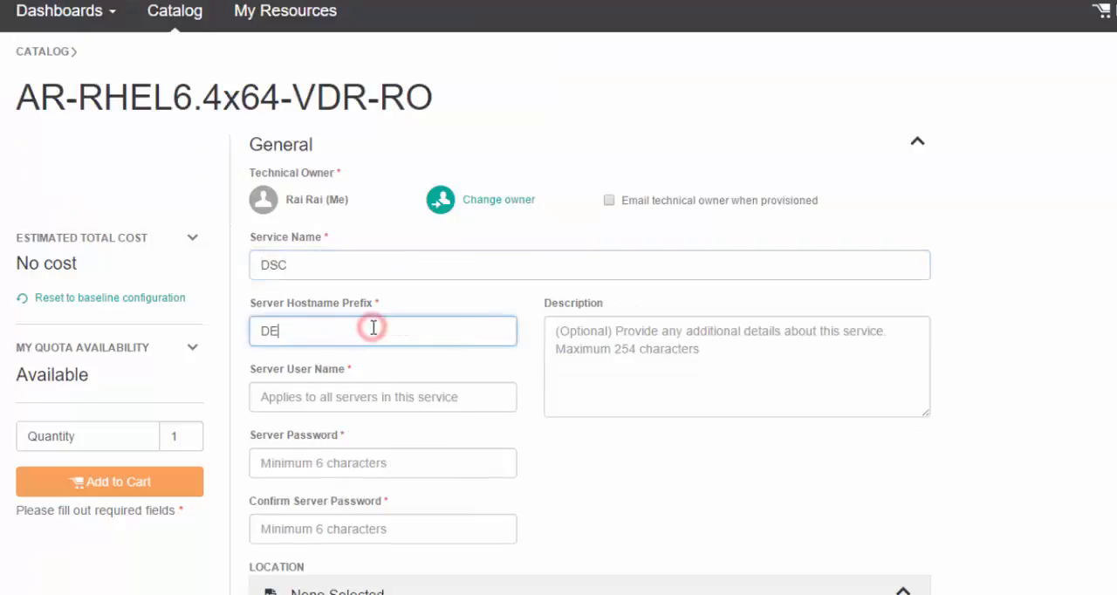
text(mo)
Set the server user name to admin and enter the server password in both the password and confirmation fields
click(374, 394)
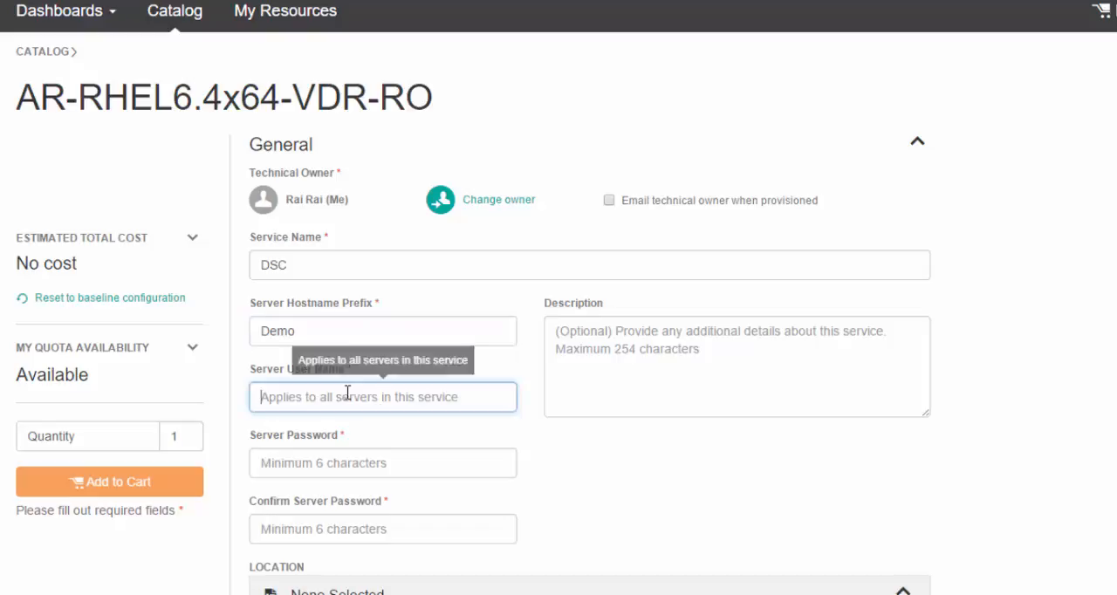
text(admin)
key(Tab)
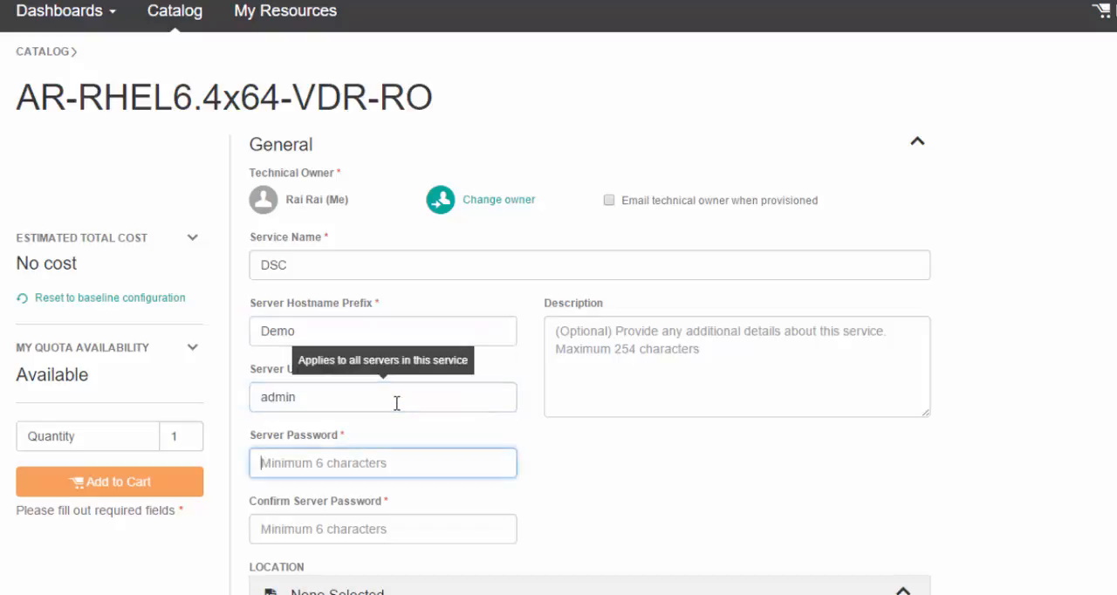
text(••••••••)
key(Tab)
text(••••••)
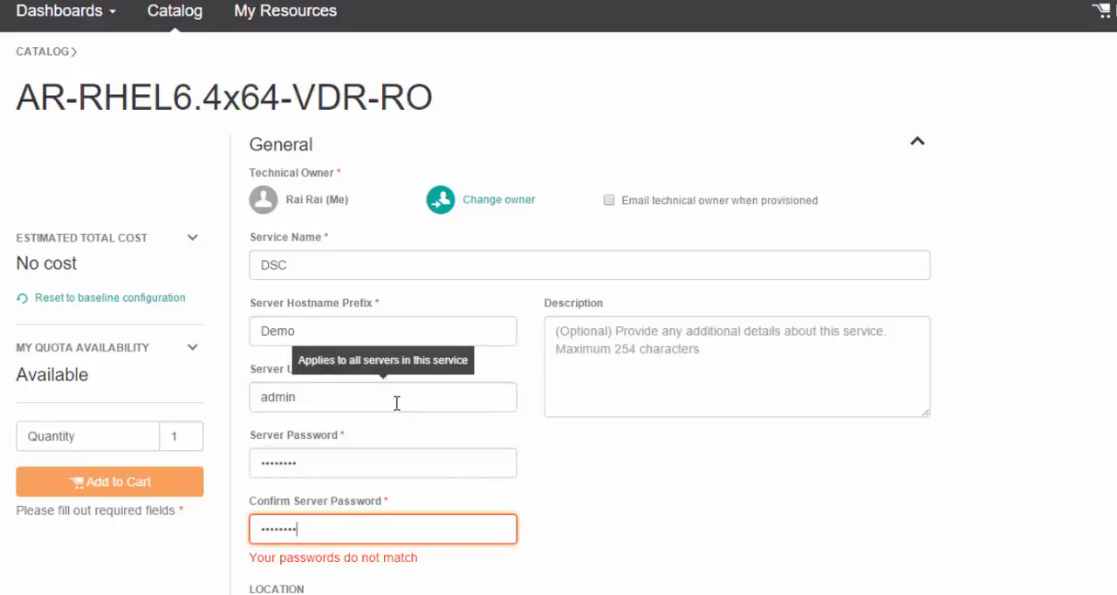
Choose US as the location, Silver as the virtual resource pool and None as the virtual disk repository
scroll(396, 403, down, 5)
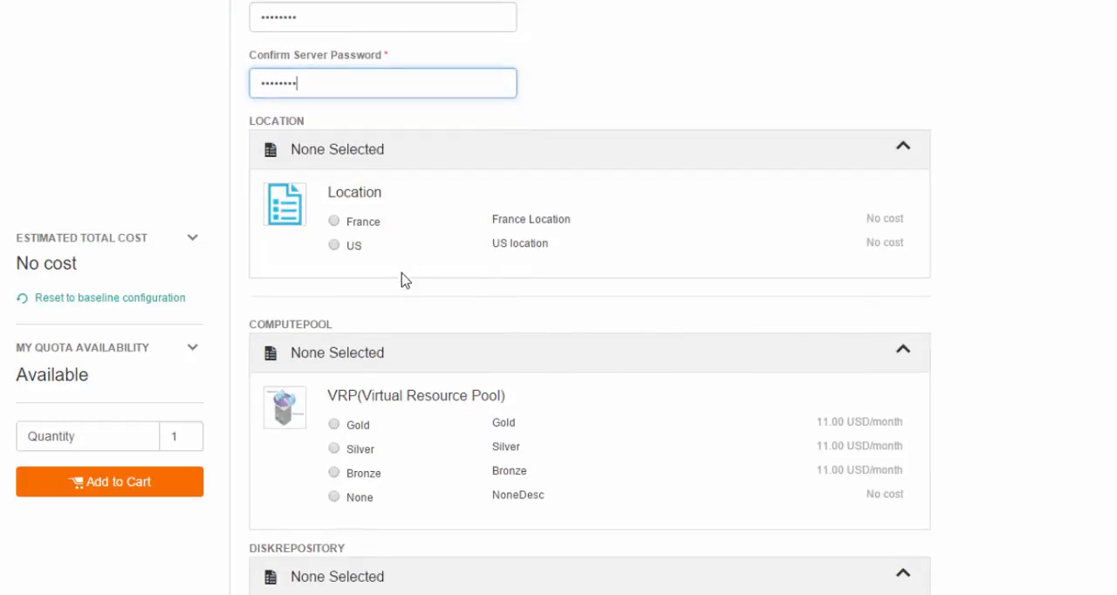
click(334, 246)
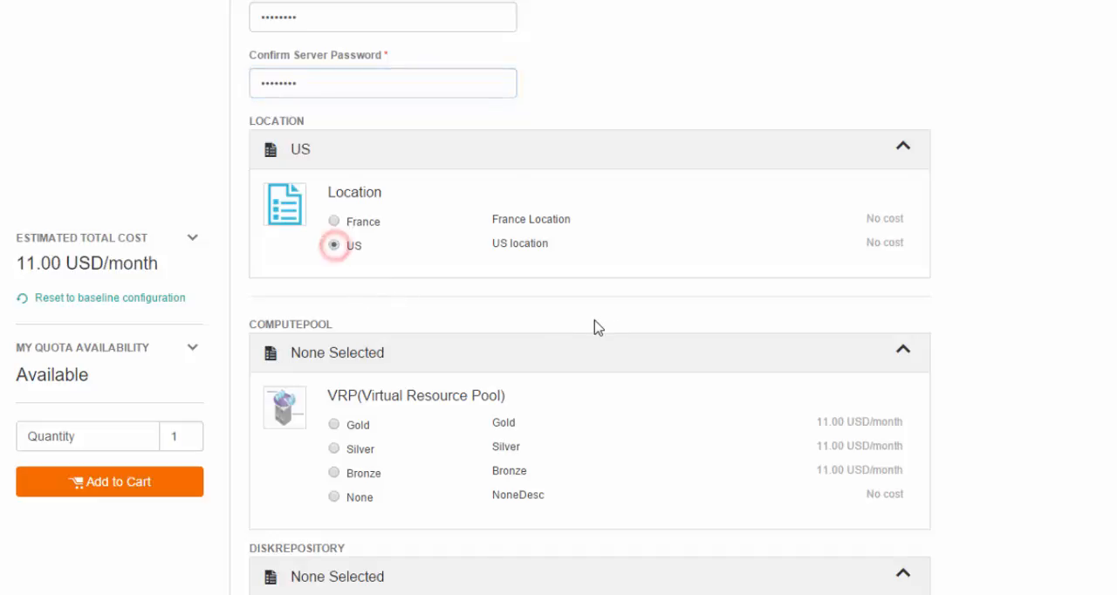
scroll(593, 326, down, 2)
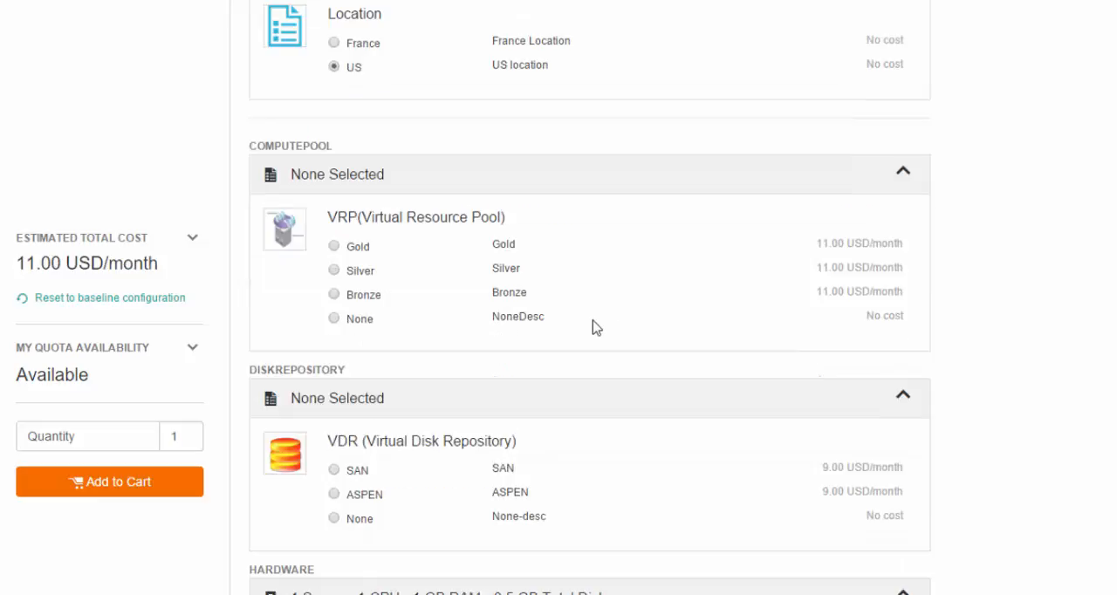
click(335, 270)
scroll(416, 310, down, 2)
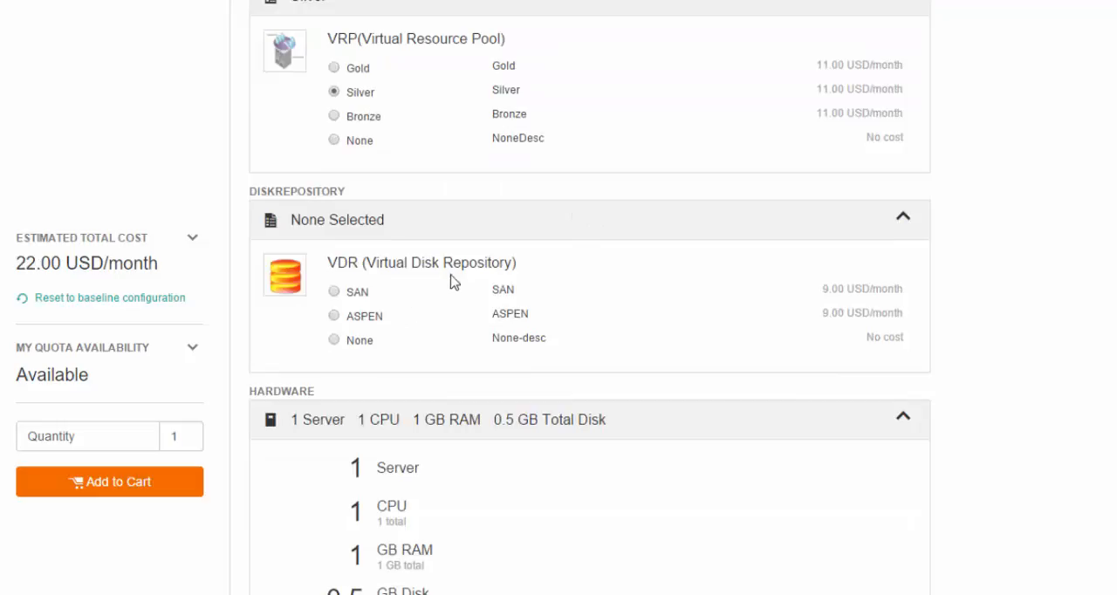
click(335, 343)
scroll(454, 345, down, 2)
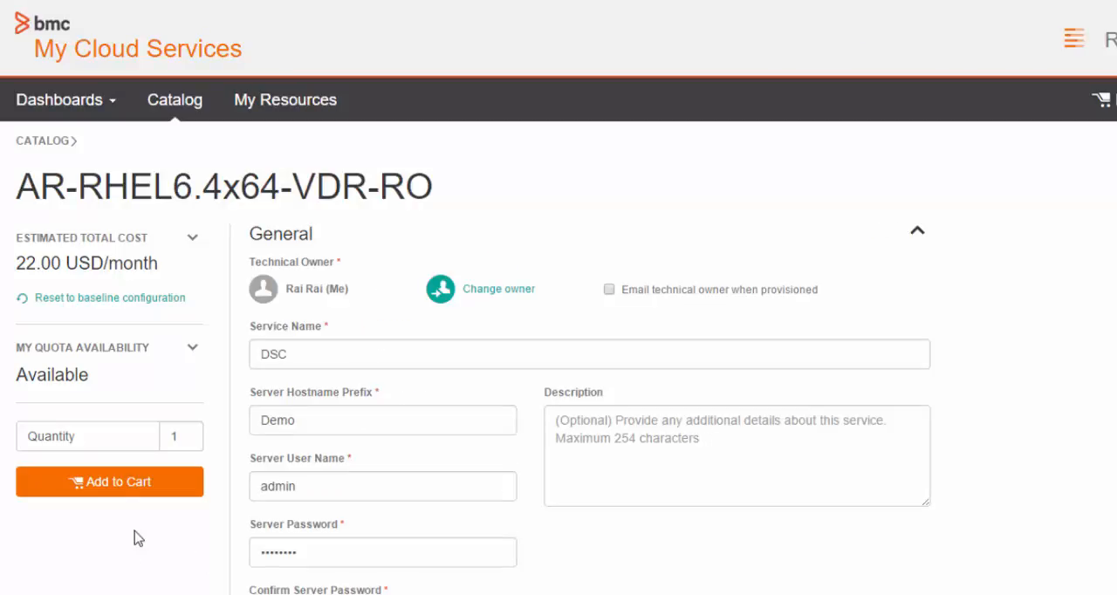
Add the configured service to the cart and proceed through checkout past the cart review
click(120, 482)
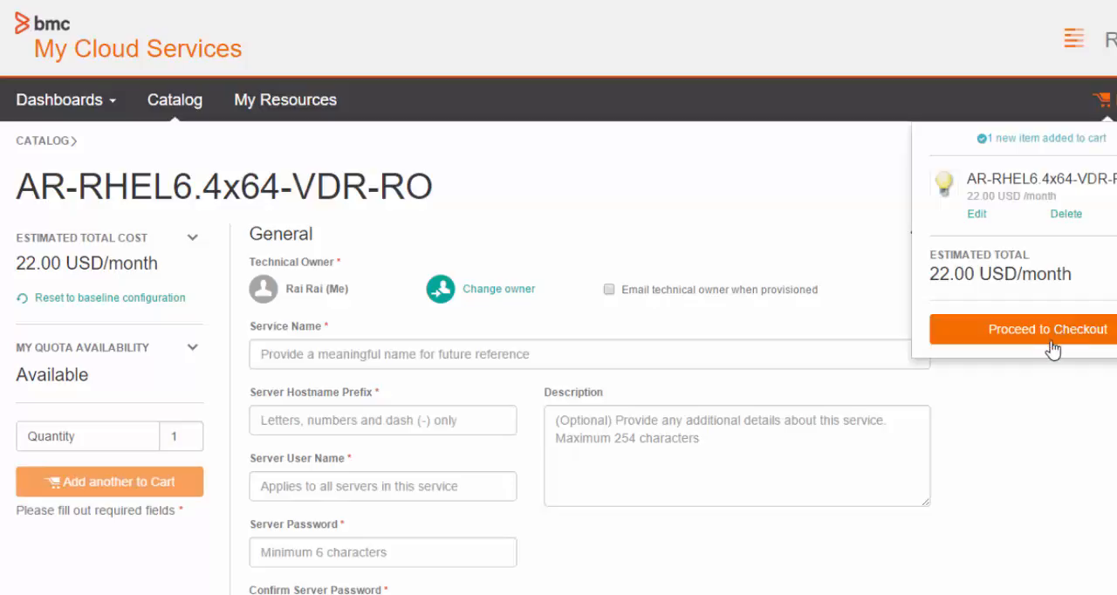
click(1082, 333)
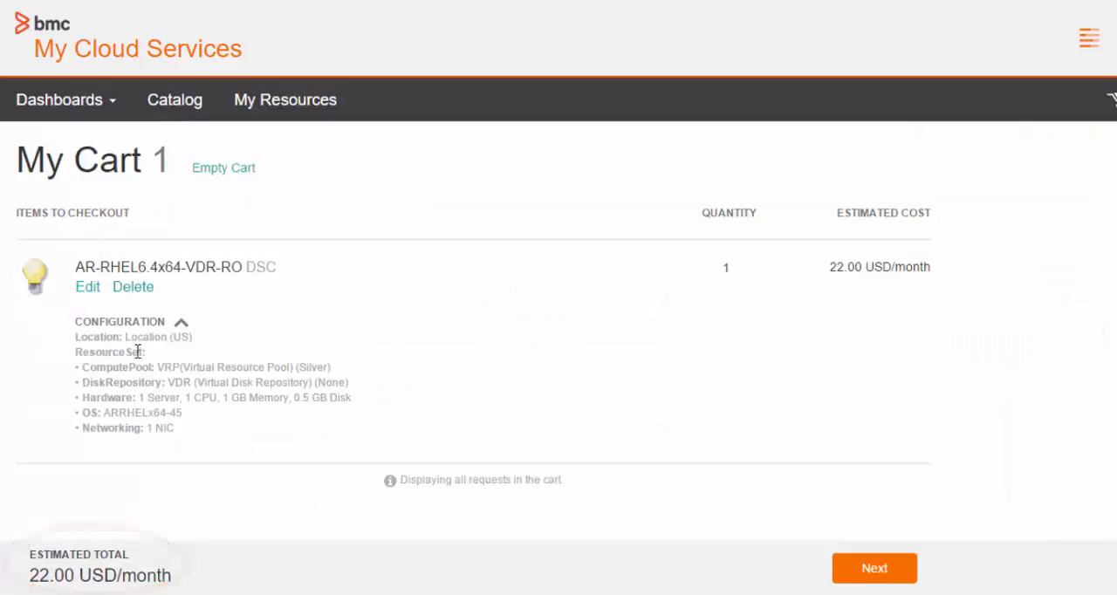
click(867, 569)
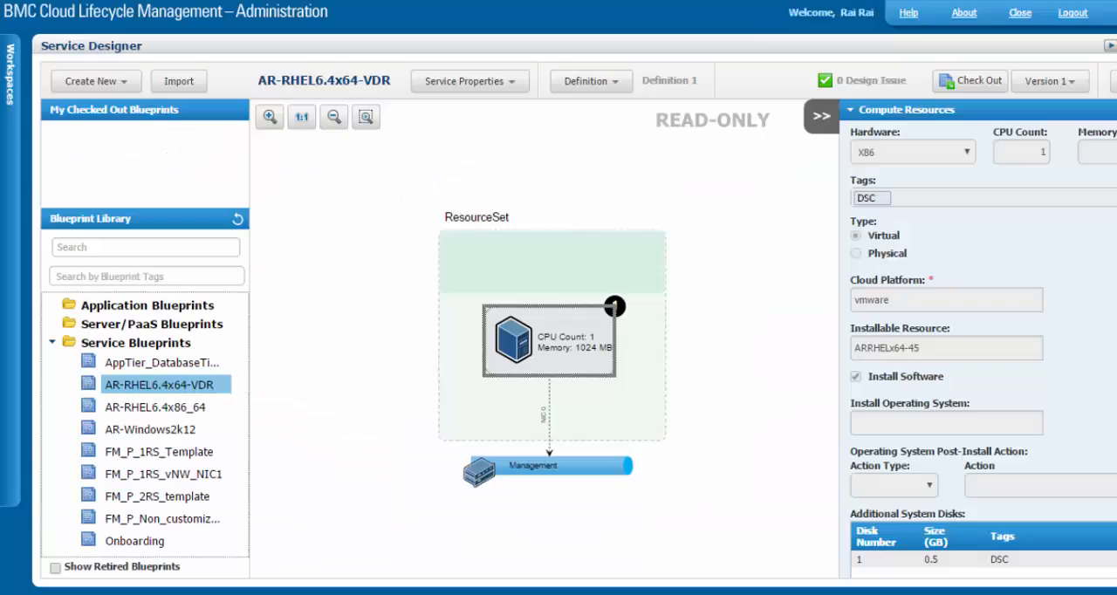
Open the service instances and examine the 0.5 GB disk in the CLM45DSCDemo-1 server's hardware configuration
click(12, 106)
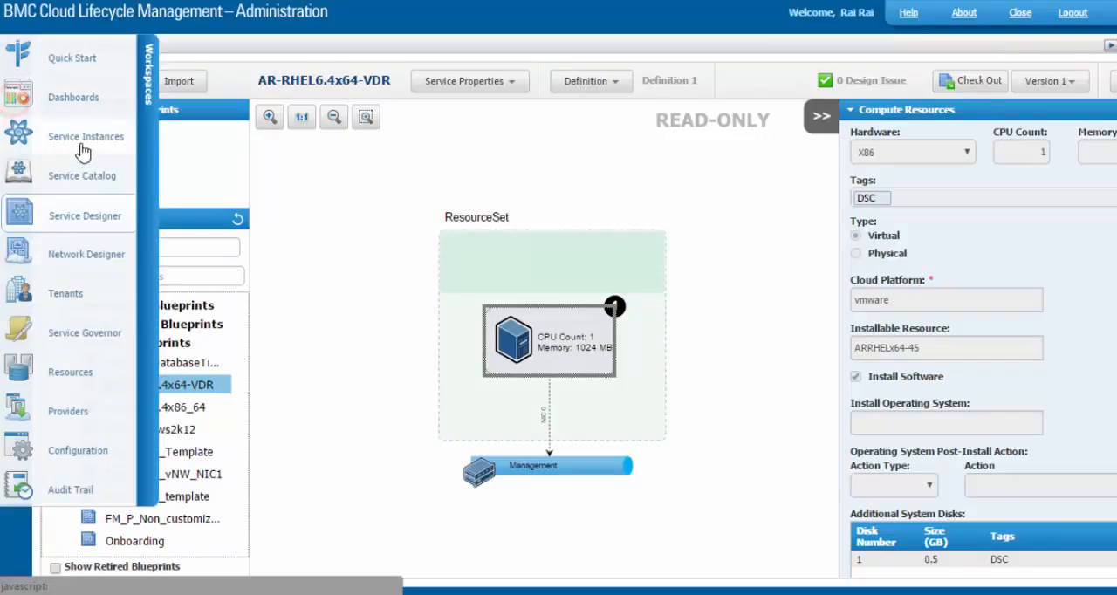
click(75, 139)
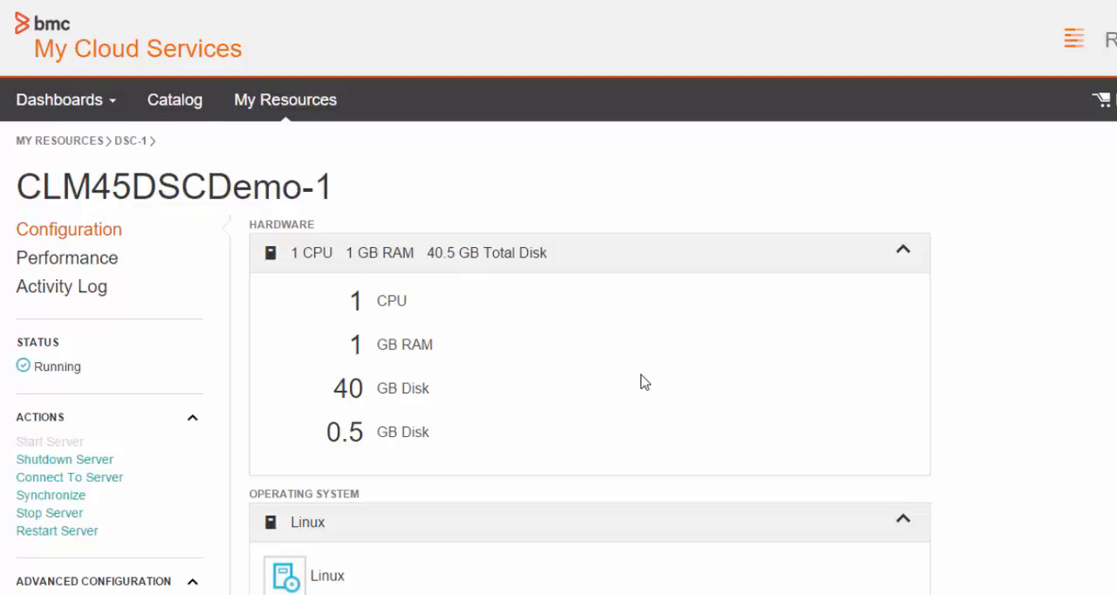
scroll(644, 382, down, 1)
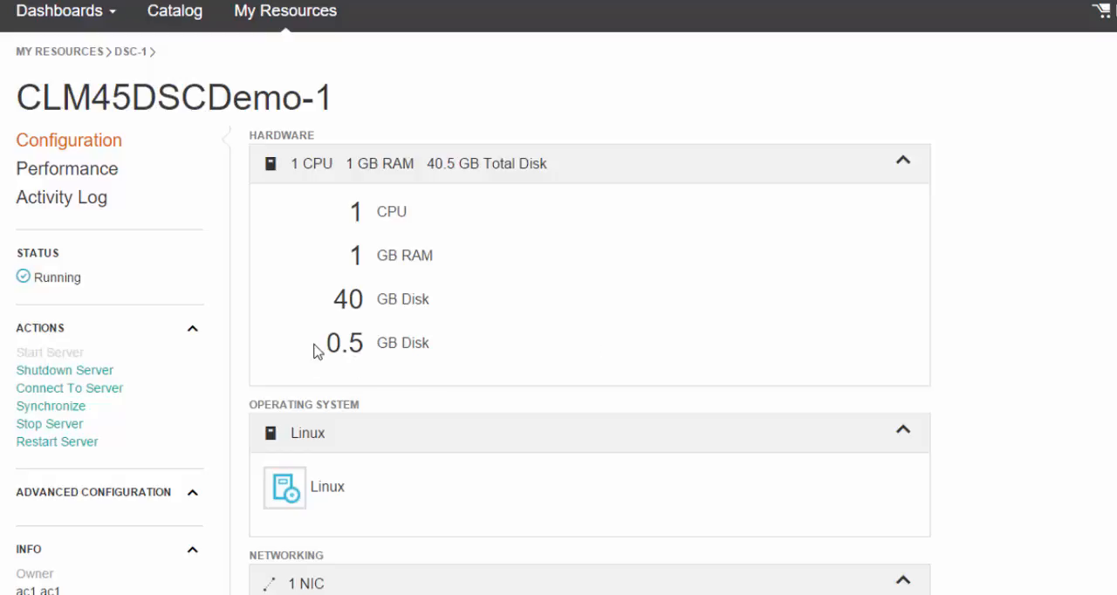
drag(317, 346, 461, 356)
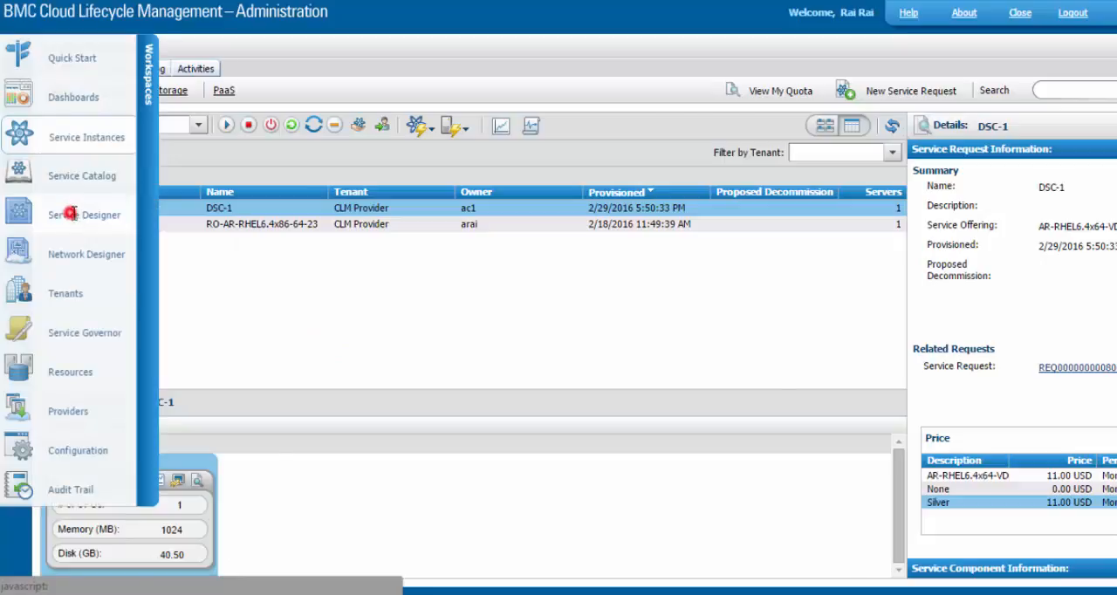
Return to the AR-RHEL6.4x64-VDR blueprint in Service Designer and review the server's additional system disks and their tags
click(72, 260)
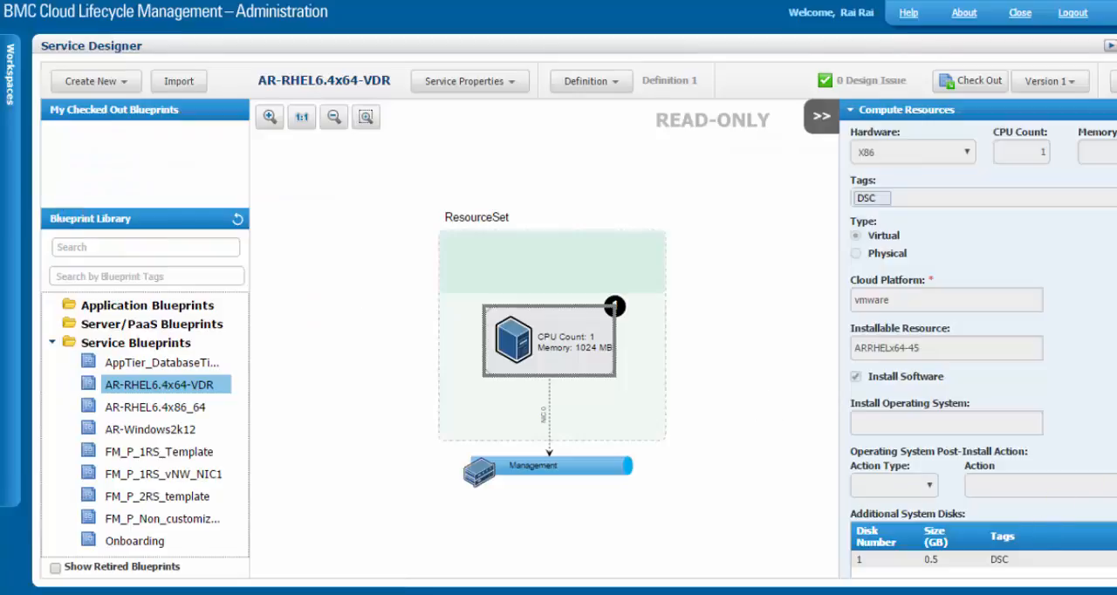
scroll(924, 514, down, 1)
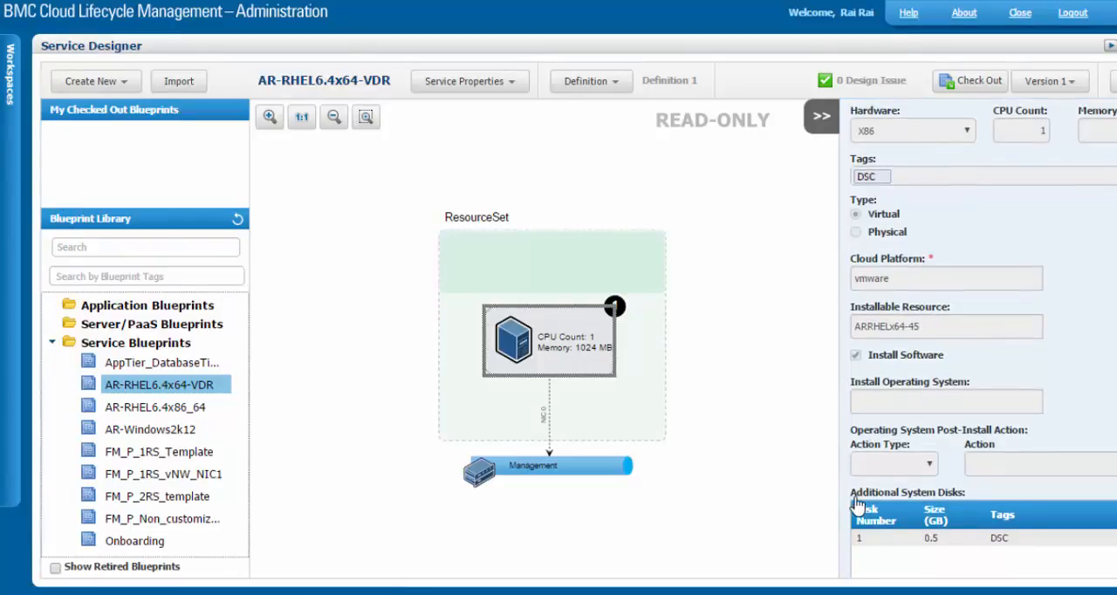